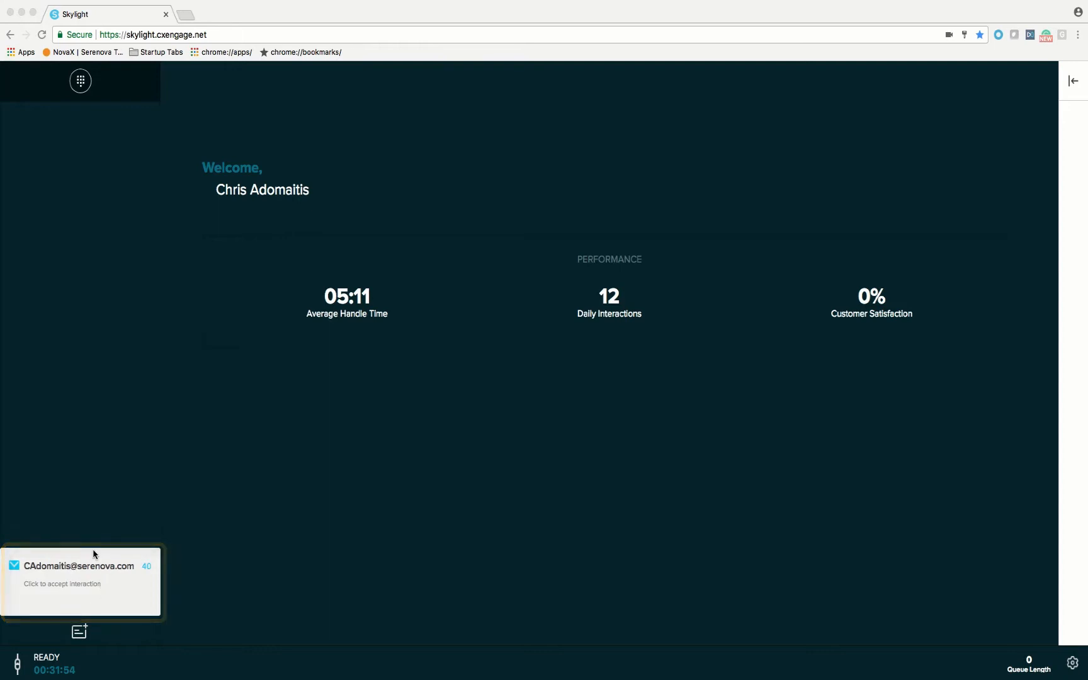
Accept the incoming email interaction.
click(37, 592)
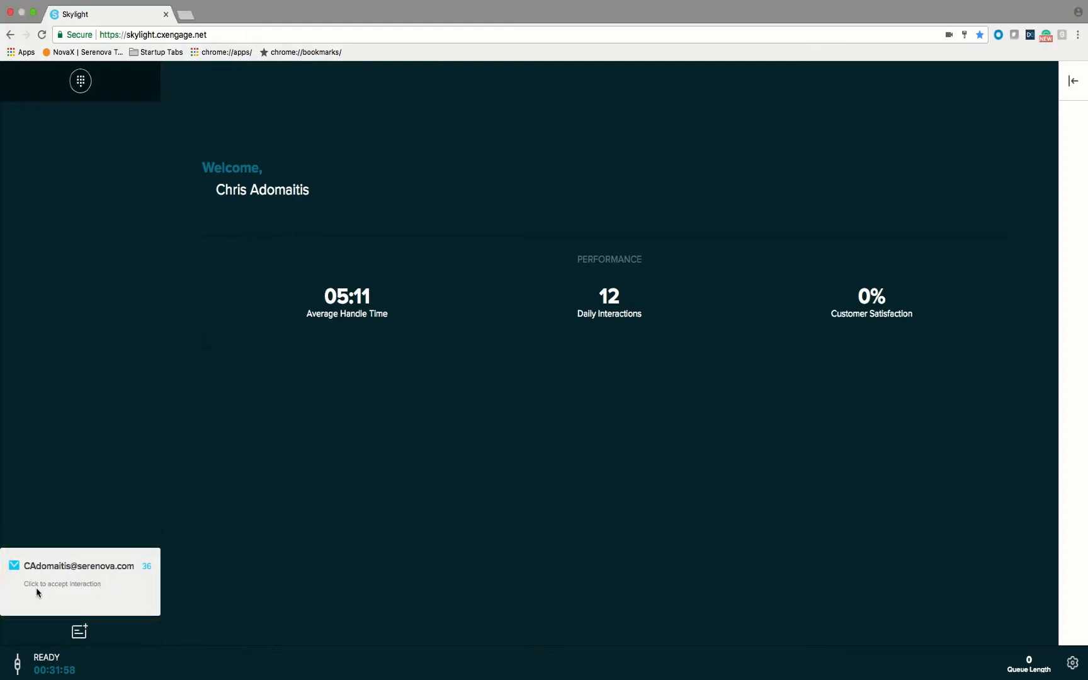
click(50, 563)
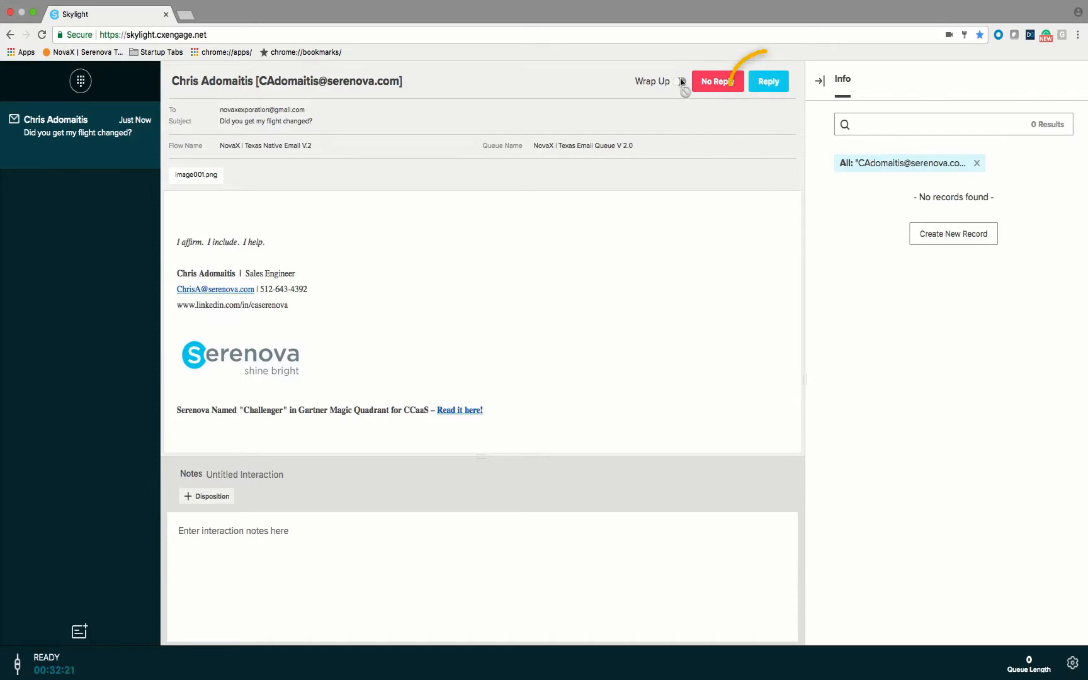
Start a reply to the email and add a second recipient's email address.
click(771, 87)
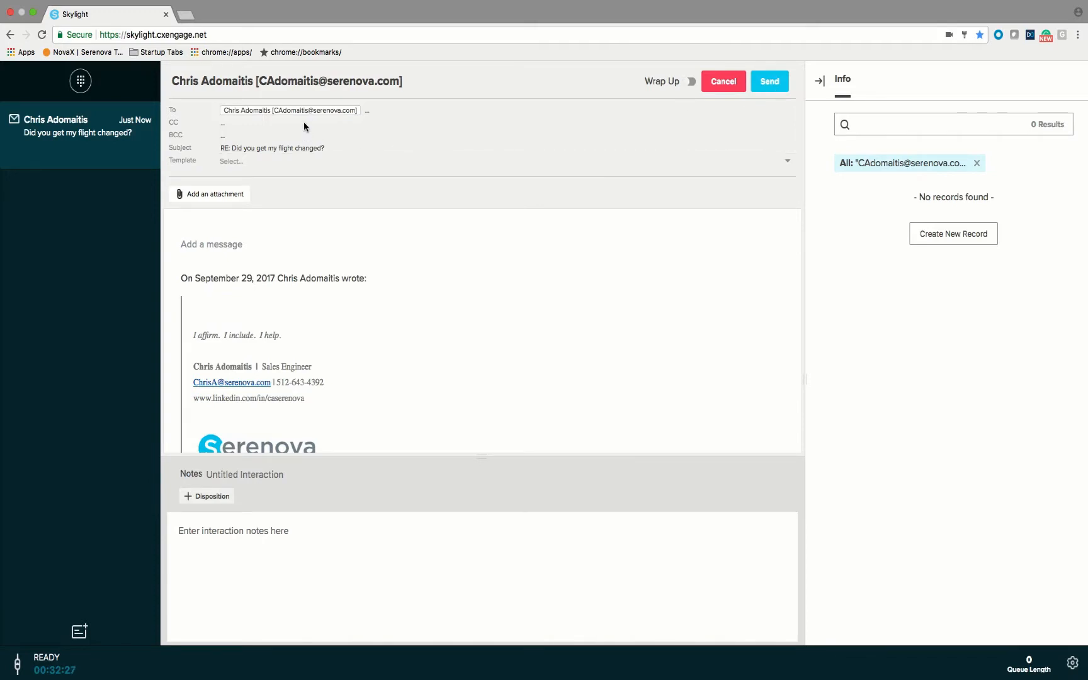
click(369, 113)
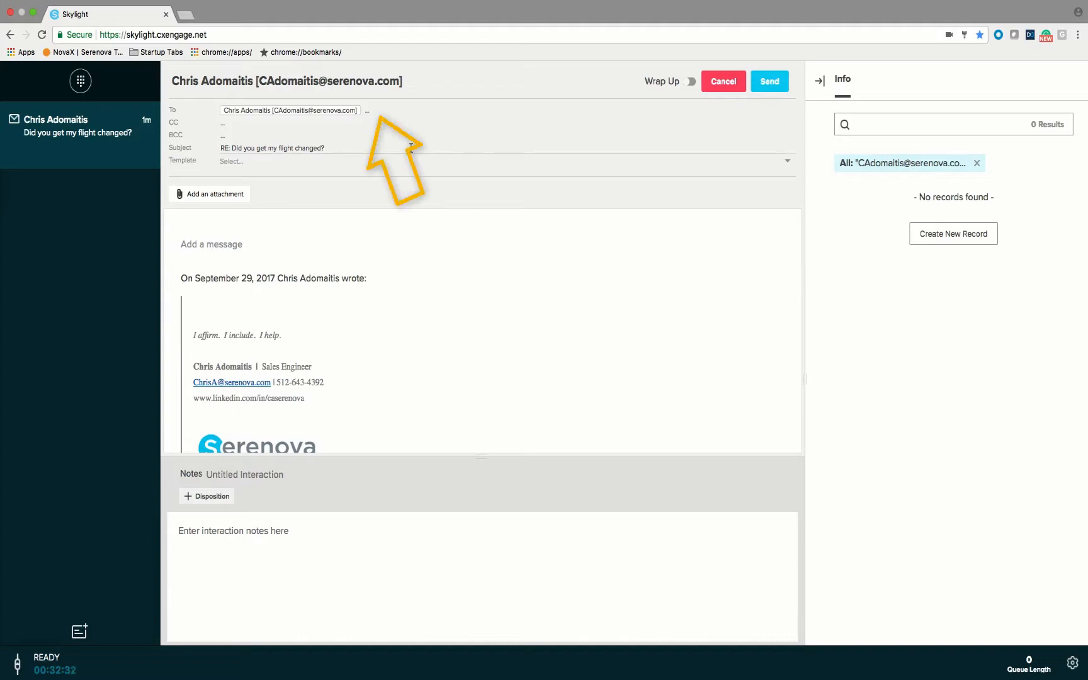
text(tes)
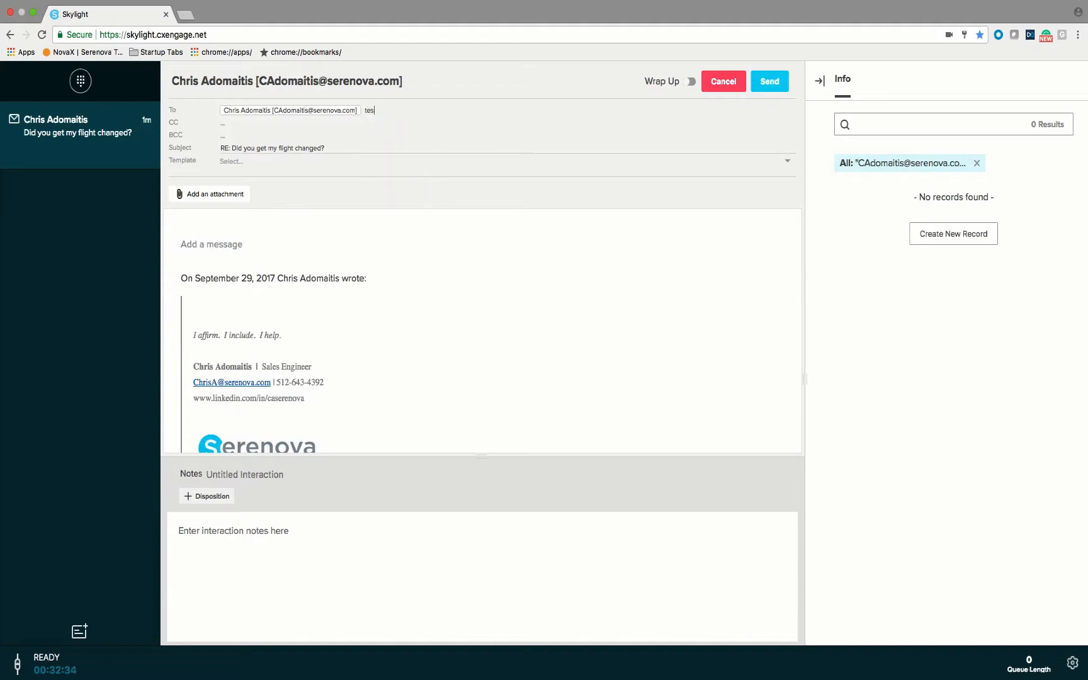
text(t@me.com)
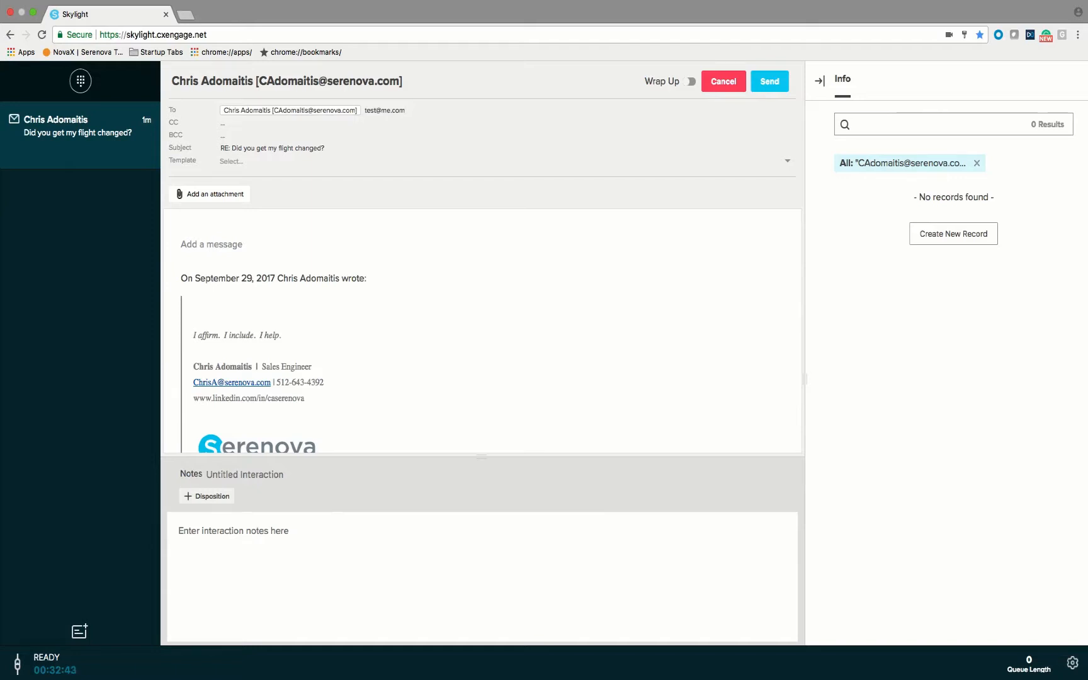
key(Tab)
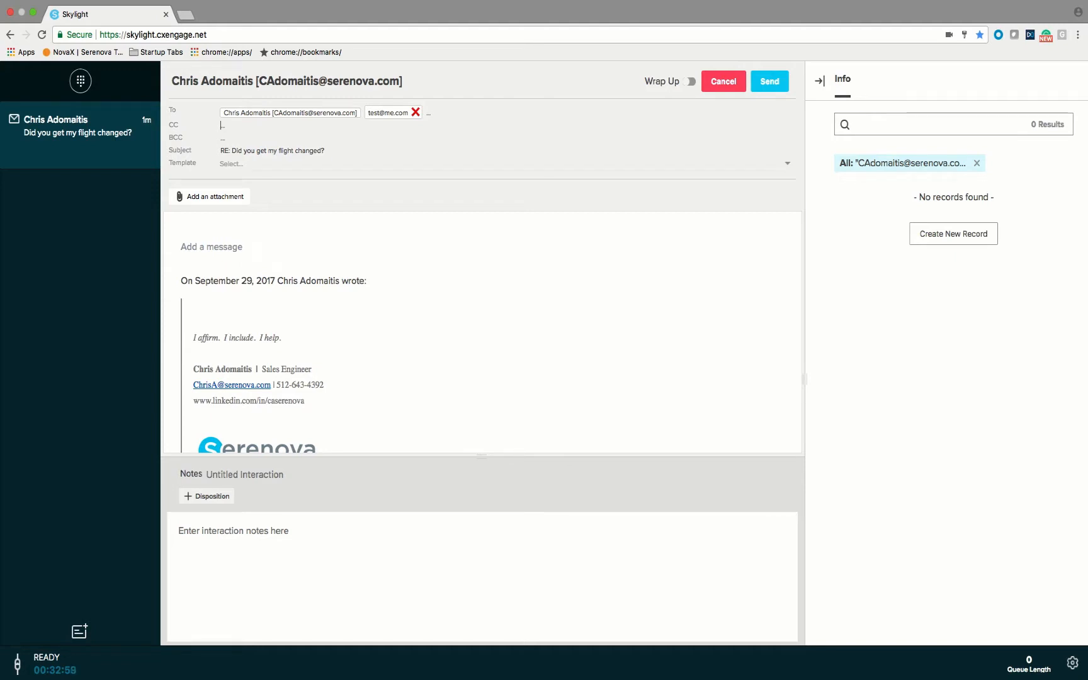
Apply the reply template "Would you be interested in the NovaX 10% discount travel offering available this month?".
click(232, 164)
key(Down)
key(Down)
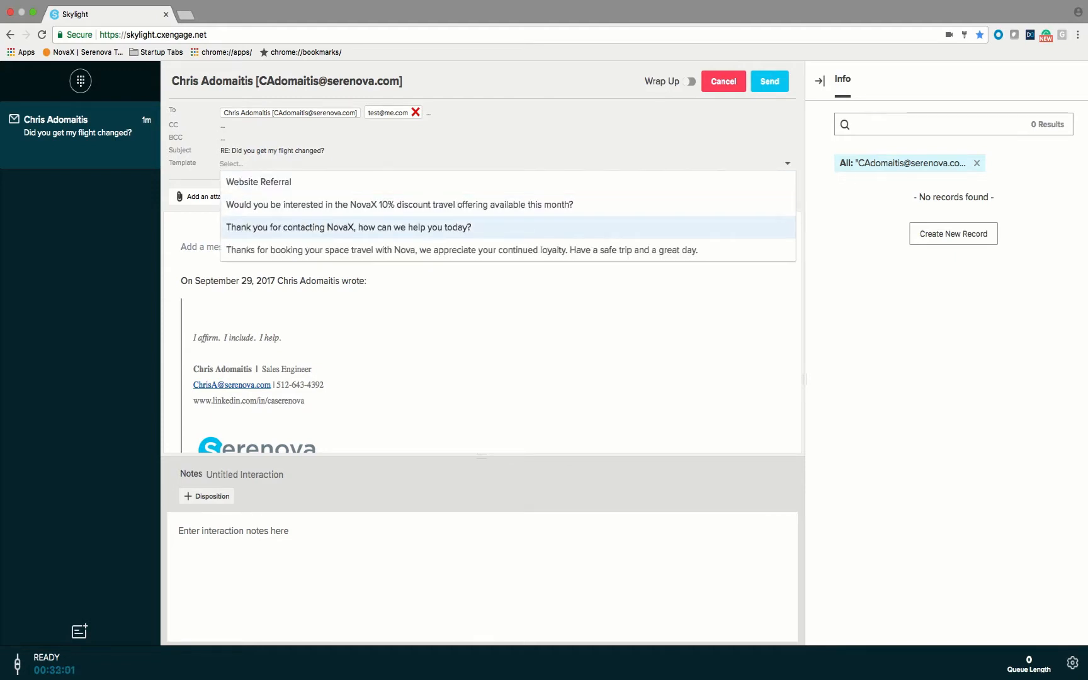
key(Up)
key(Return)
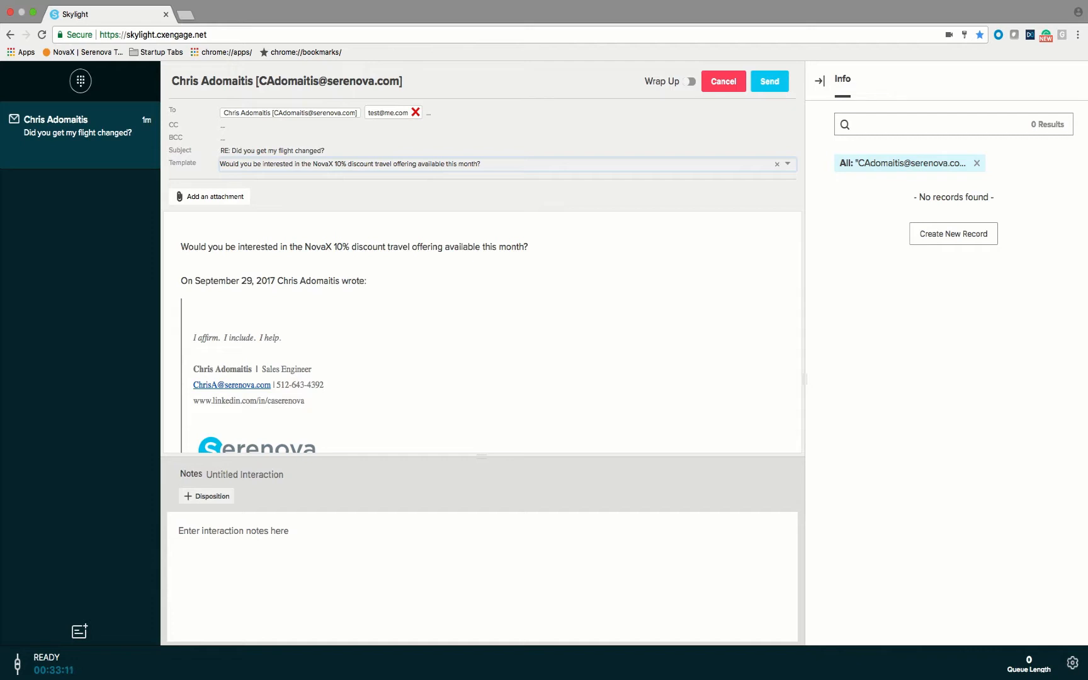
Add the line "typing goes here..." below the template sentence, separated by blank lines.
click(530, 247)
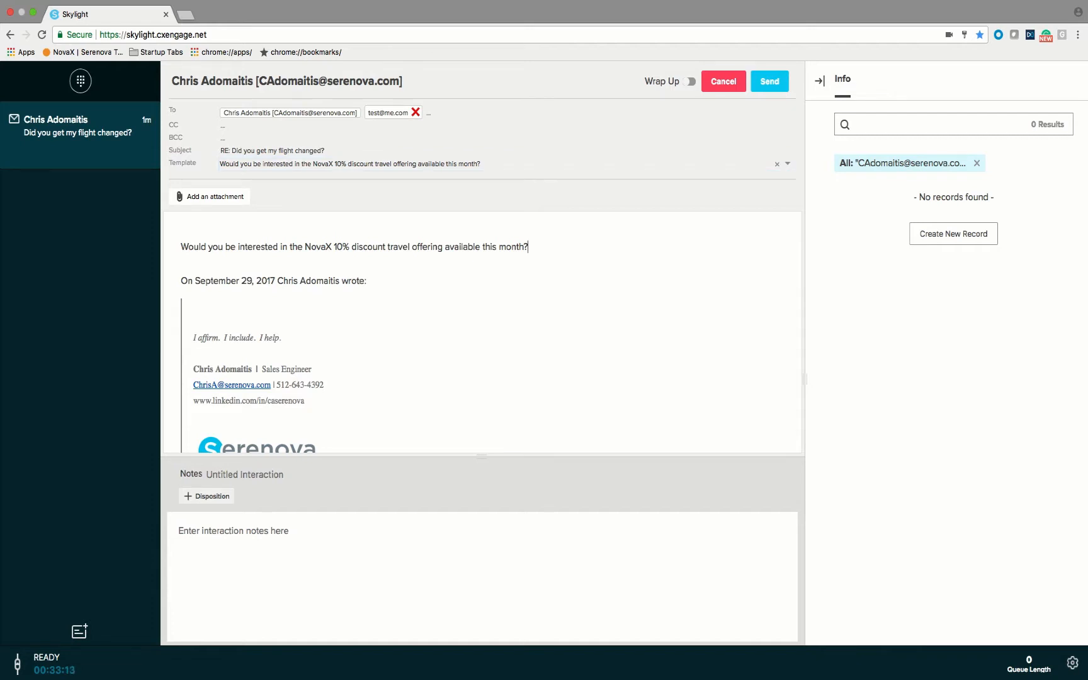
key(Return)
key(Return)
key(Return)
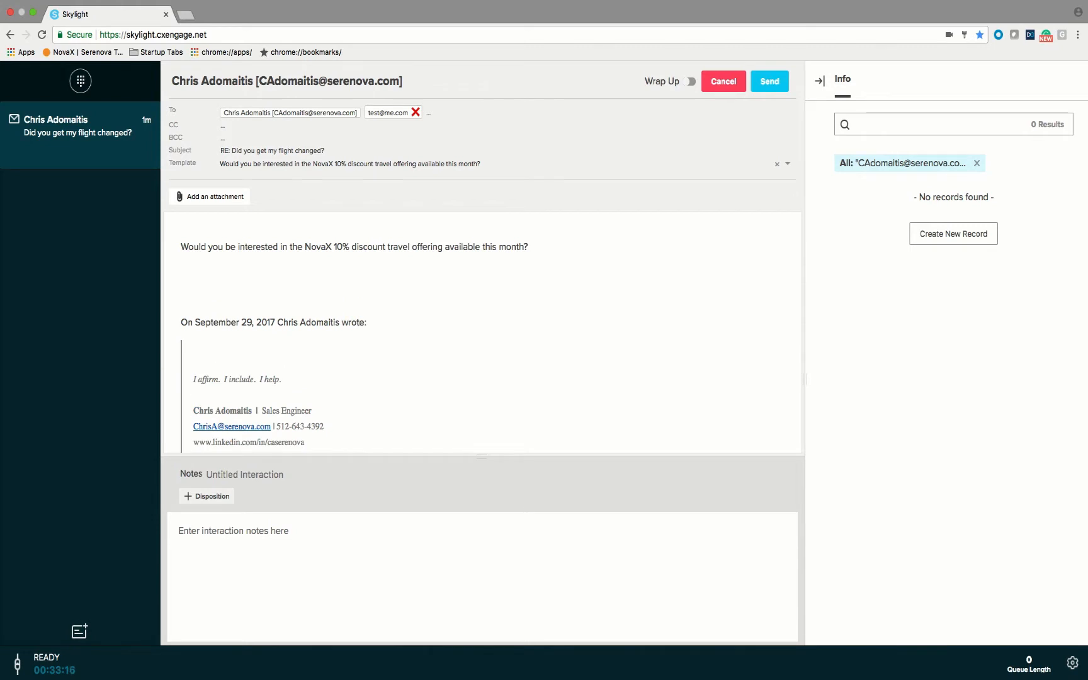
text(typing goes here...)
Try underline, italic and bold formatting on the word "here" in the reply message, leaving it plain.
double_click(247, 288)
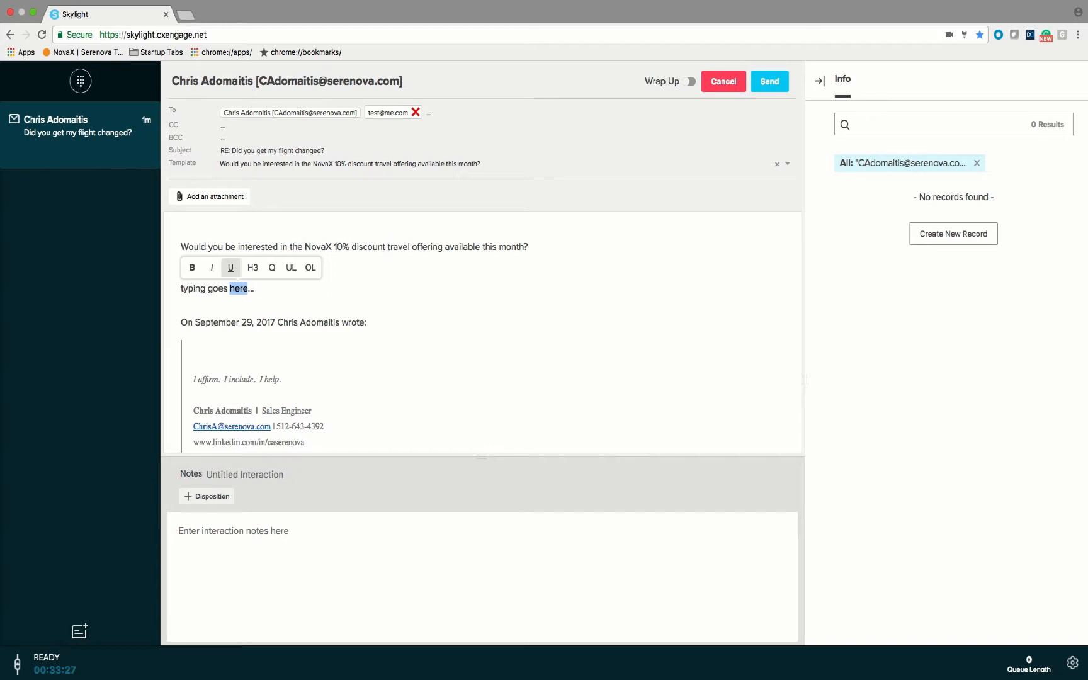
click(230, 268)
click(231, 267)
click(212, 267)
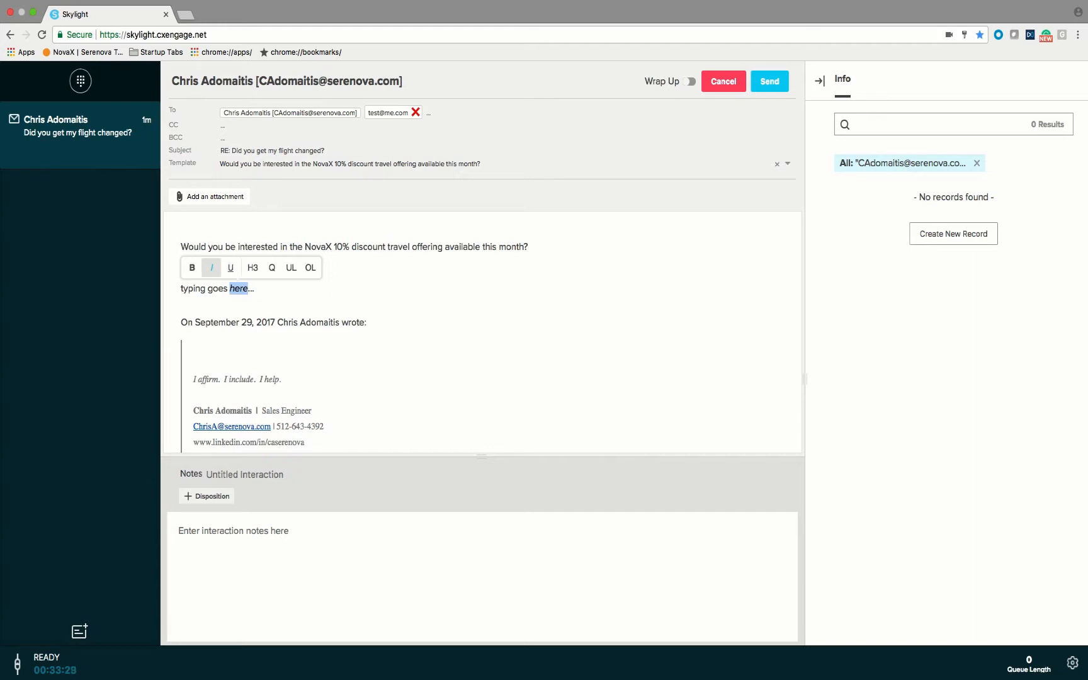
click(192, 268)
click(192, 268)
click(188, 247)
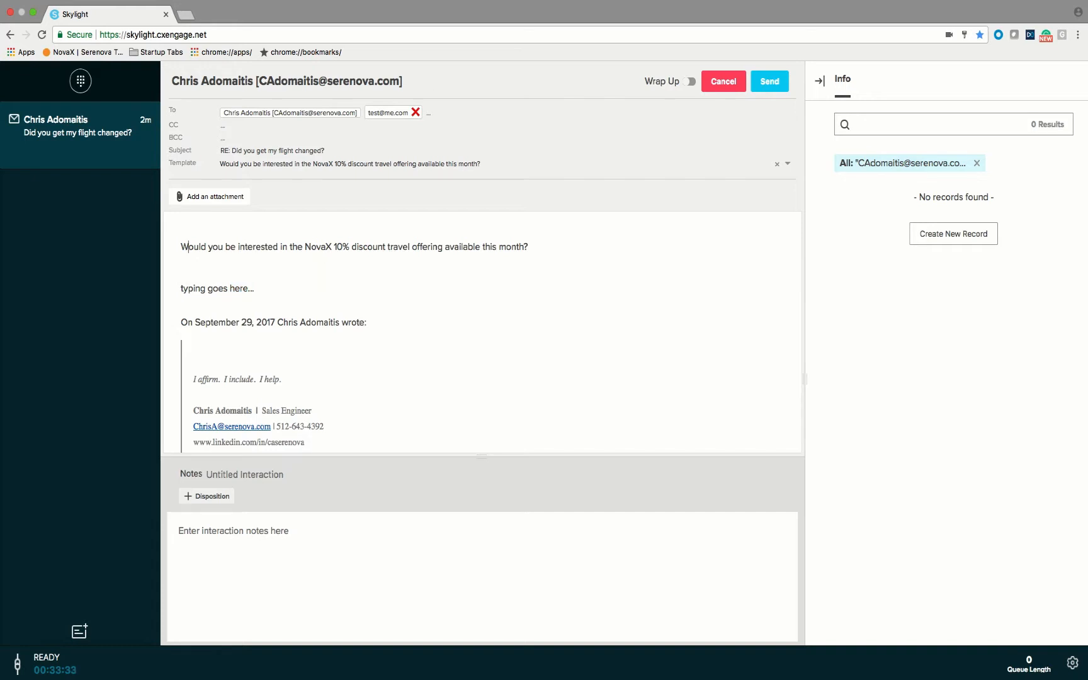
Try heading (H3), quote, bulleted-list and numbered-list formatting on the template sentence, and cancel the reply.
drag(182, 246, 528, 247)
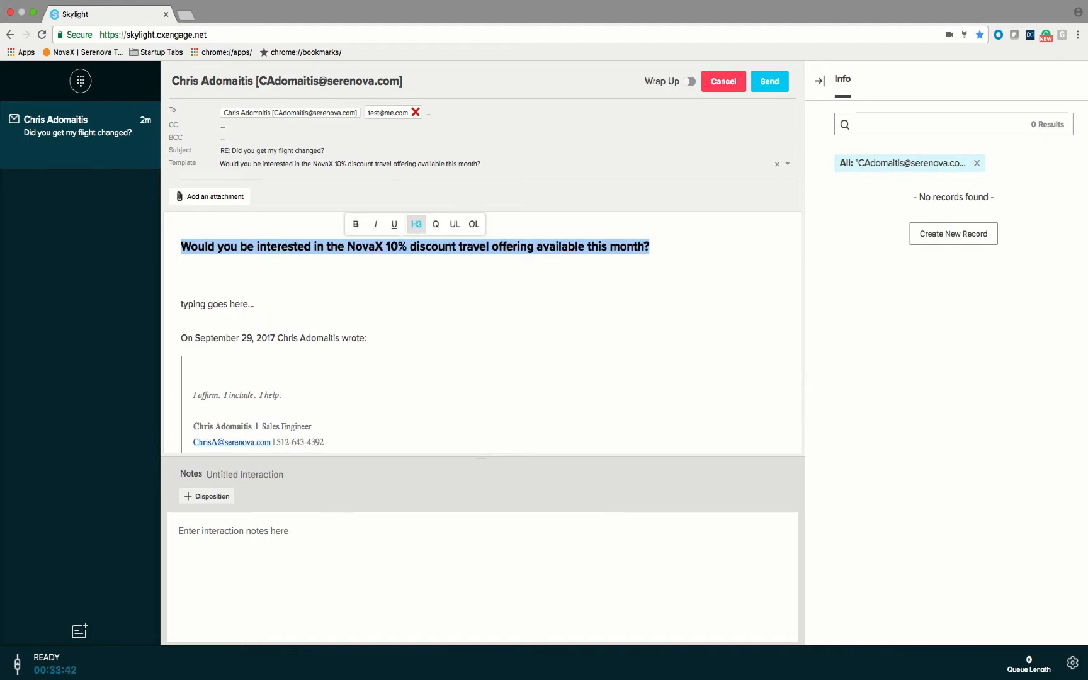
click(375, 226)
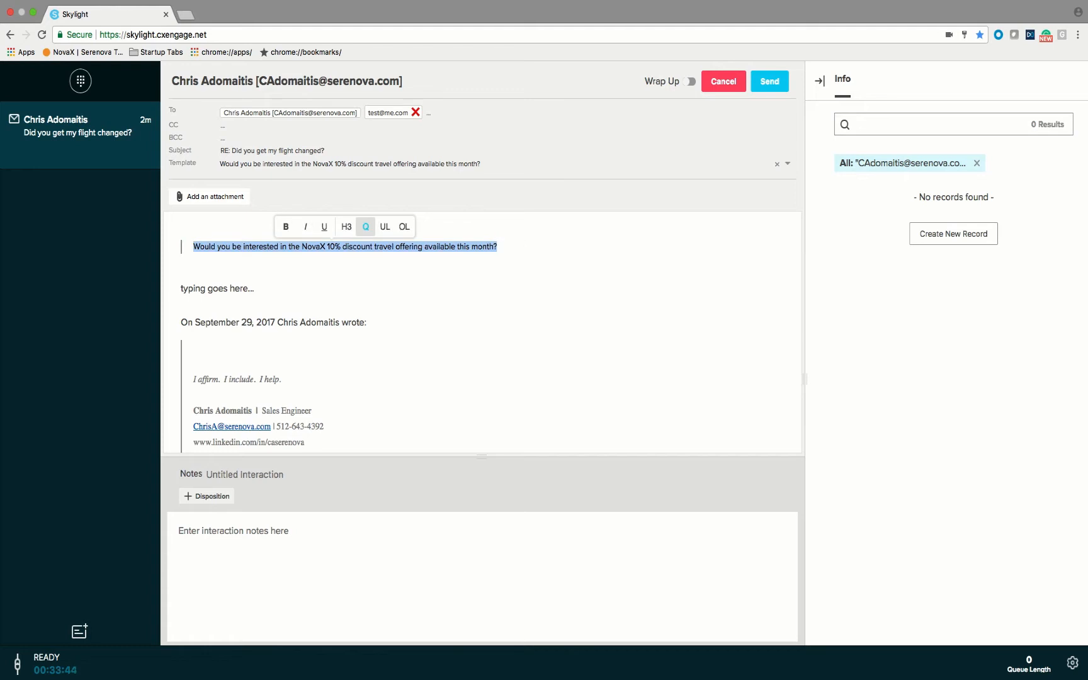
click(384, 227)
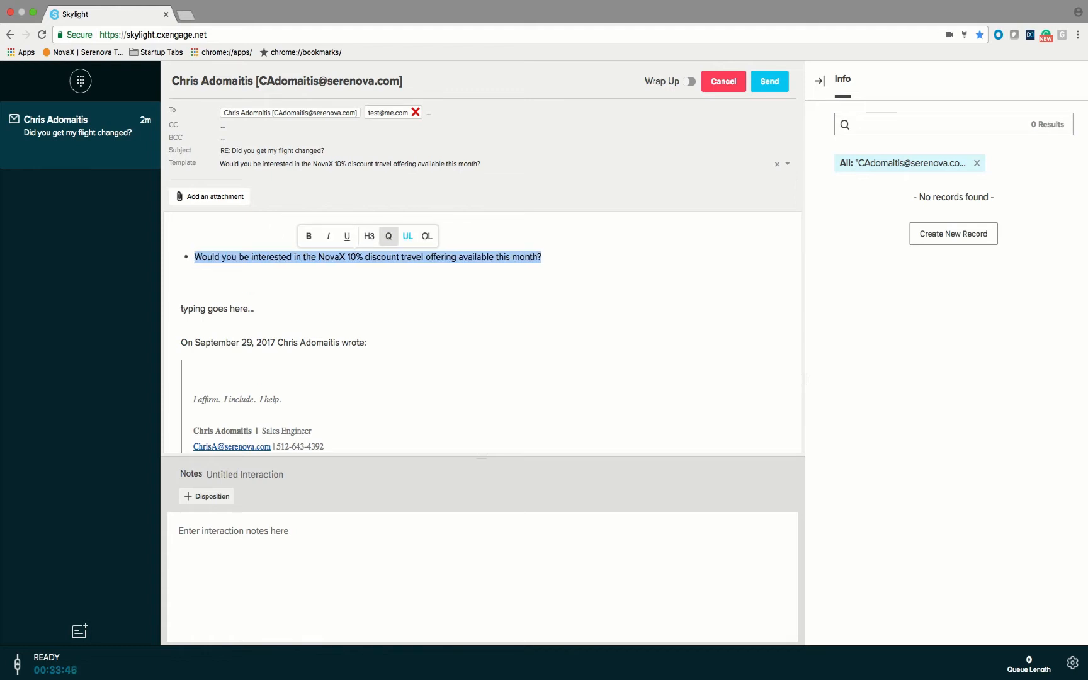
click(408, 234)
click(413, 228)
click(427, 236)
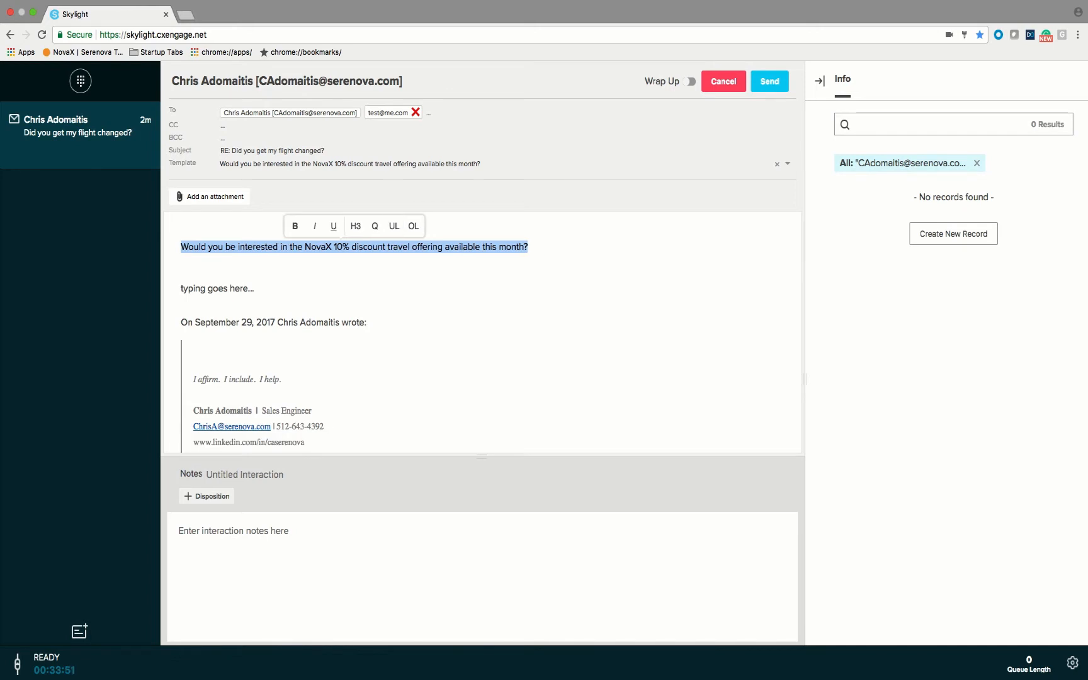
click(182, 274)
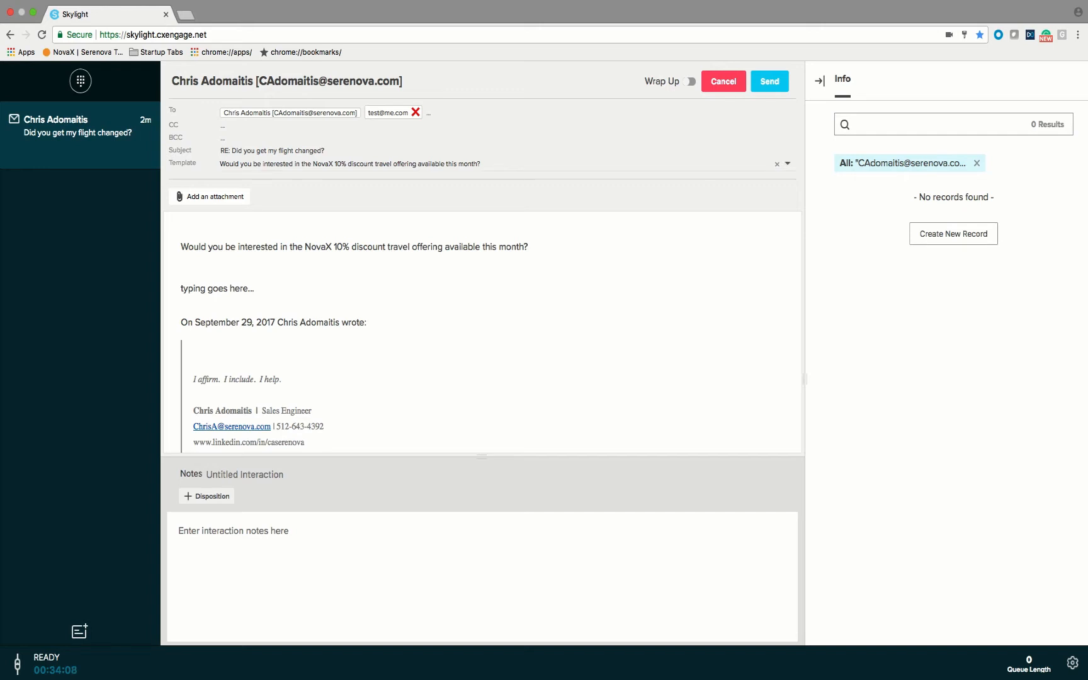
click(723, 81)
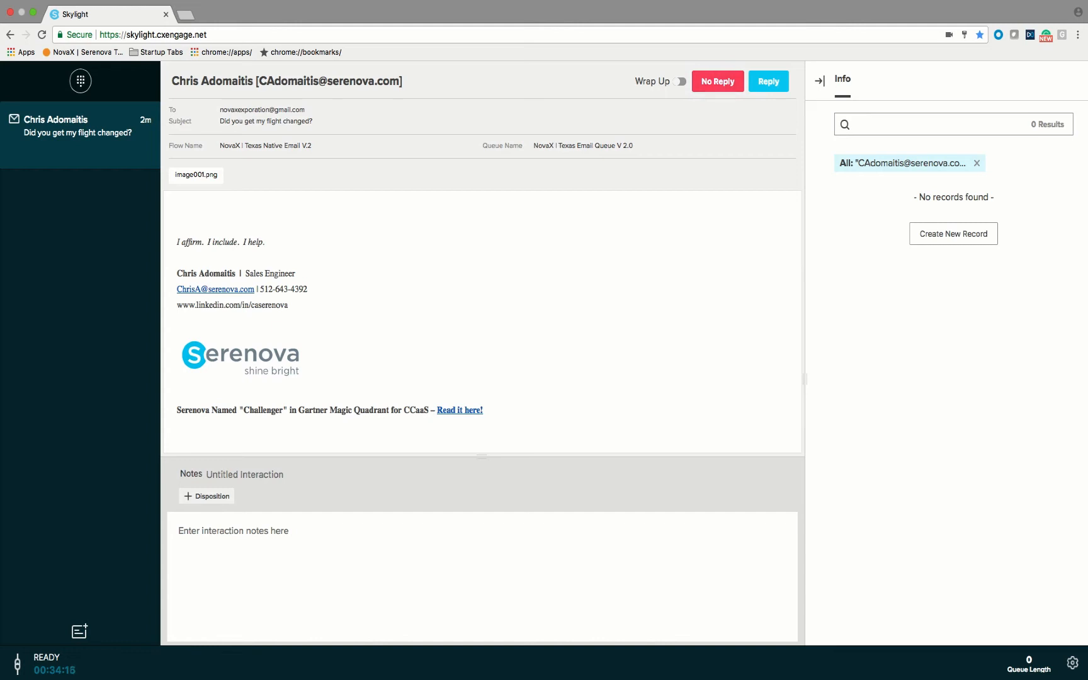
Highlight the flow name and queue name in the email's details to examine how it was routed.
drag(193, 145, 312, 146)
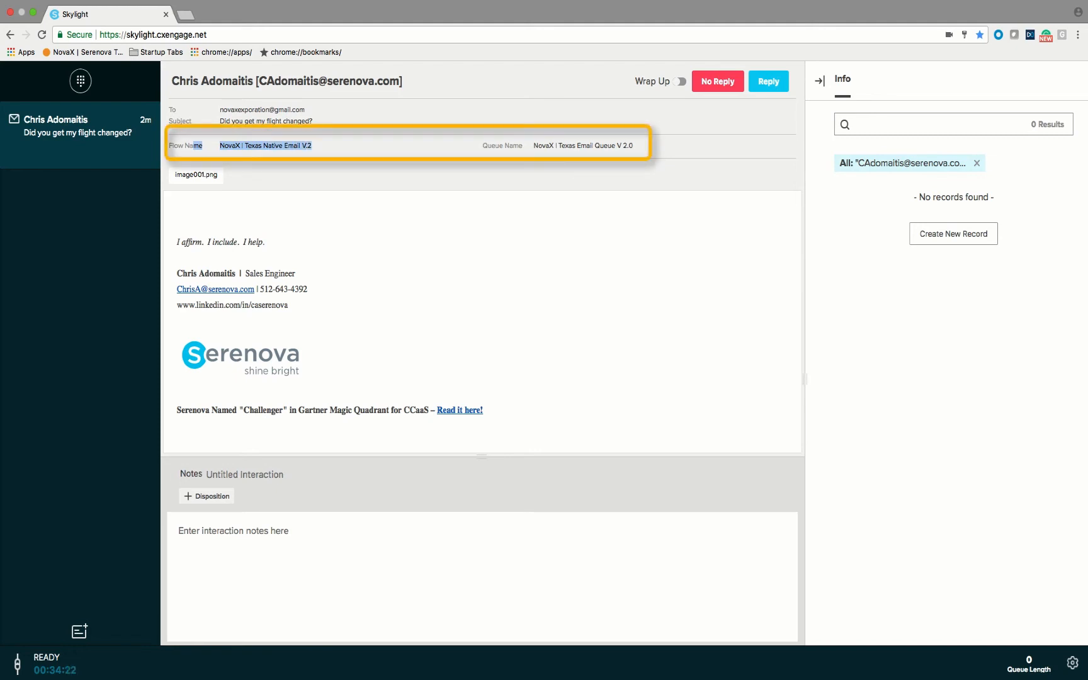
click(403, 146)
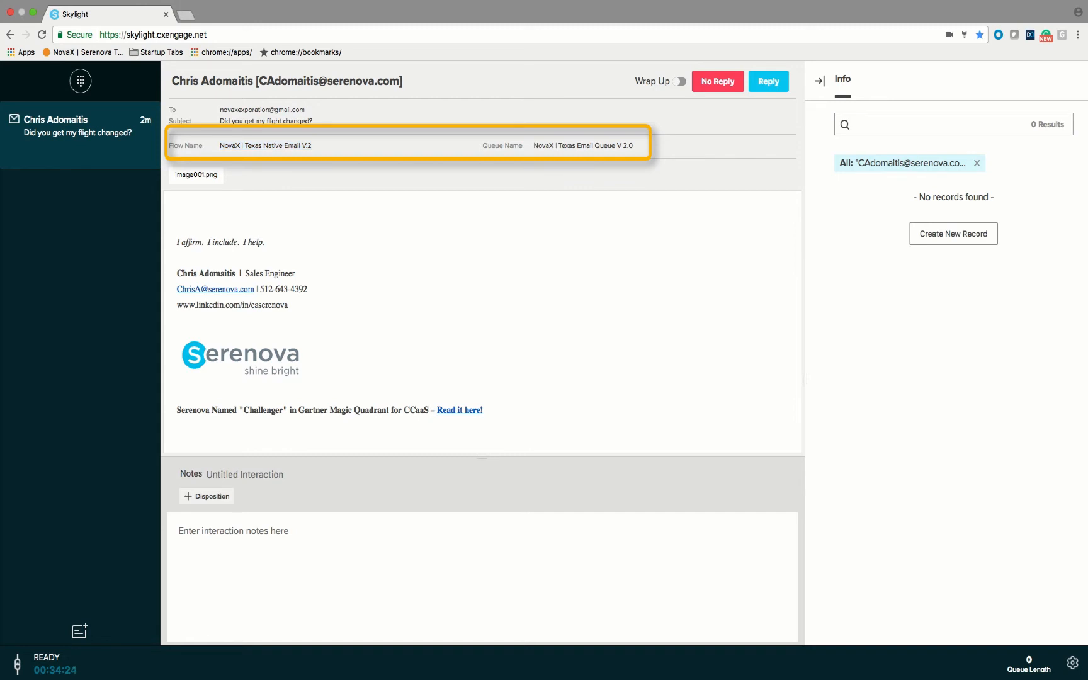
drag(496, 145, 633, 145)
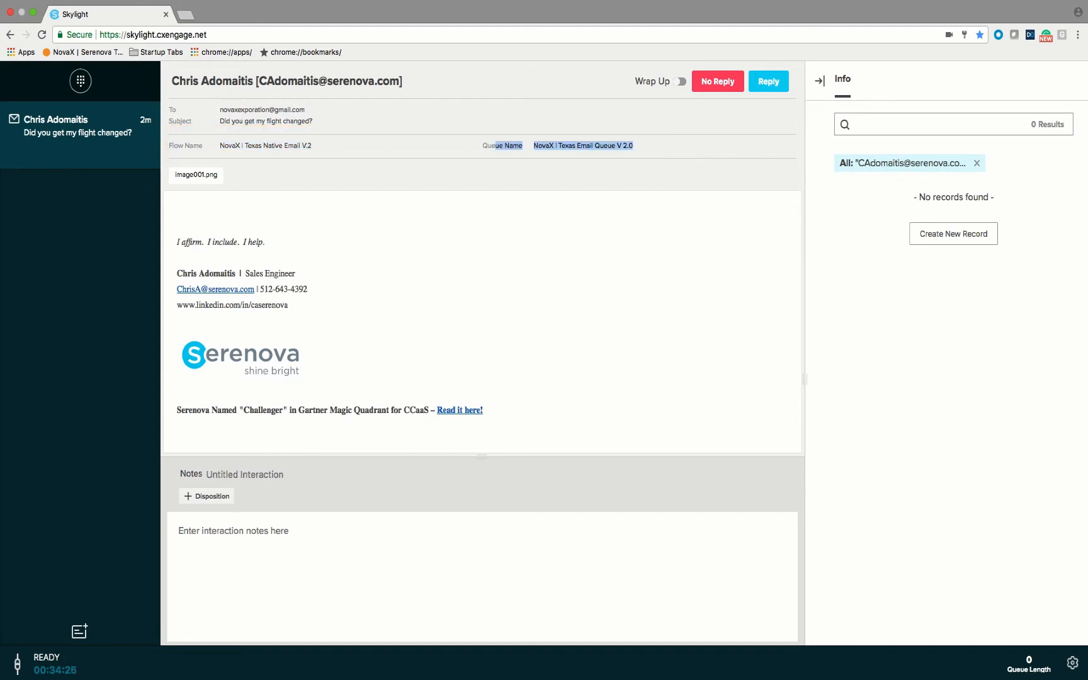
click(655, 146)
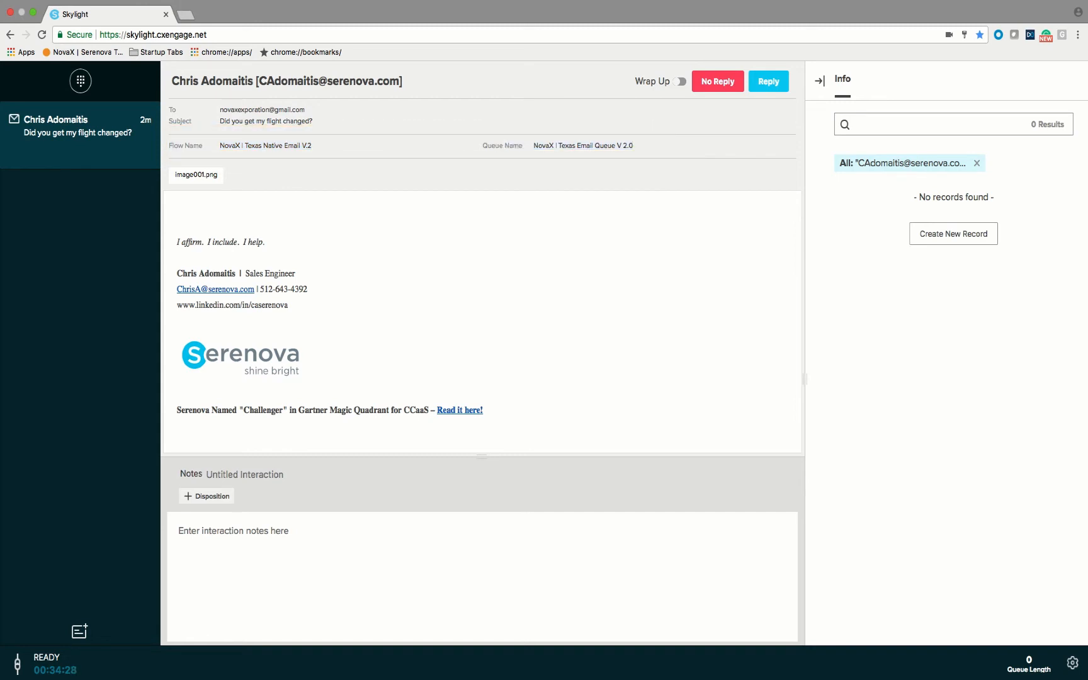